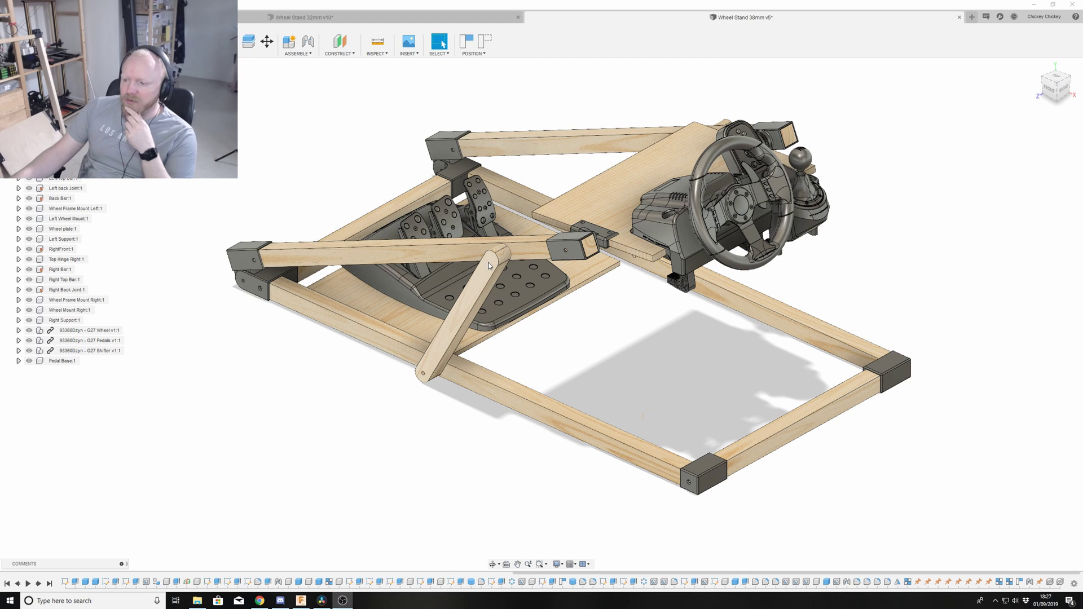
Drag the diagonal support bar, back bar and wheel plate through their hinges to demonstrate the fold.
drag(489, 262, 424, 230)
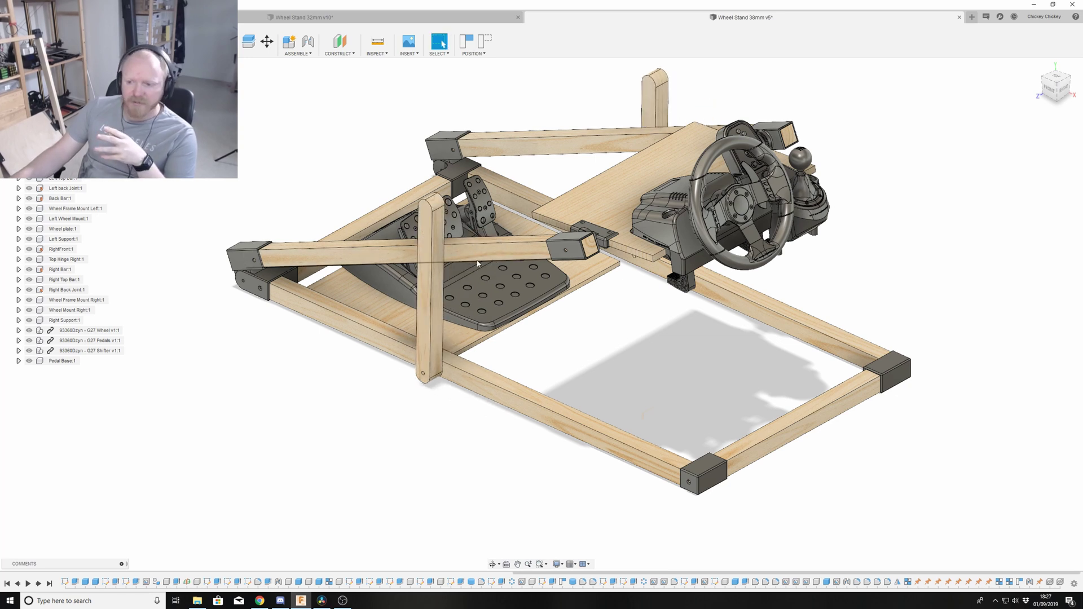
drag(477, 263, 457, 271)
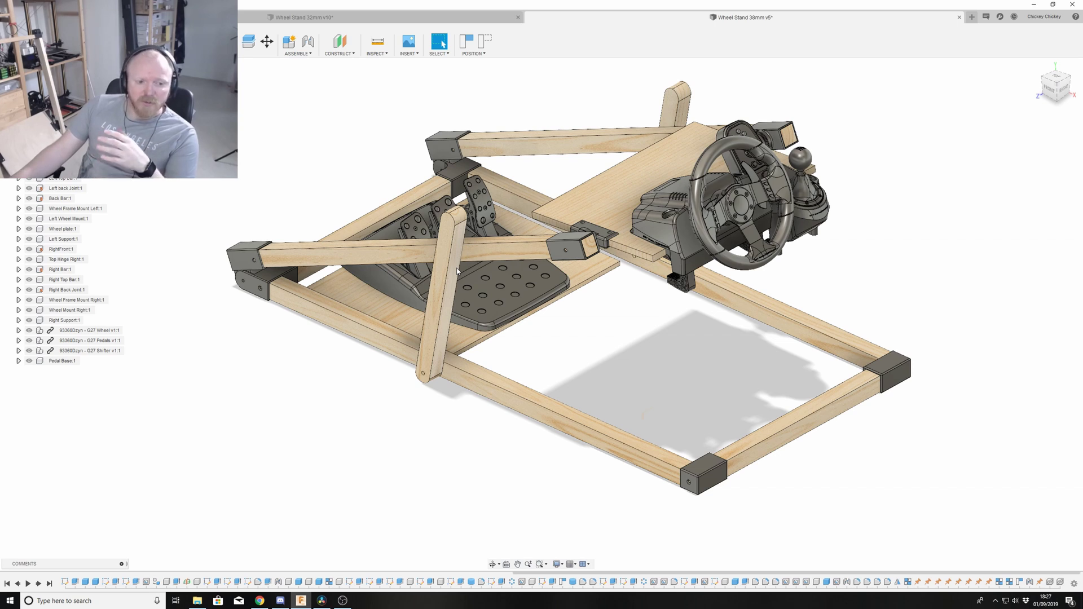
drag(457, 271, 498, 212)
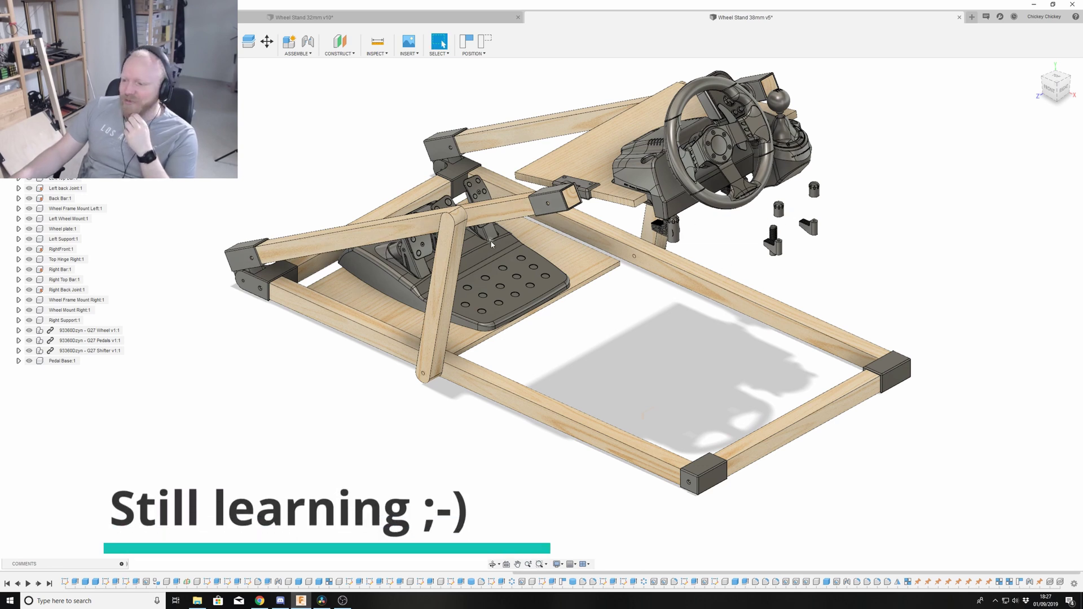
drag(487, 218, 615, 220)
drag(458, 220, 506, 275)
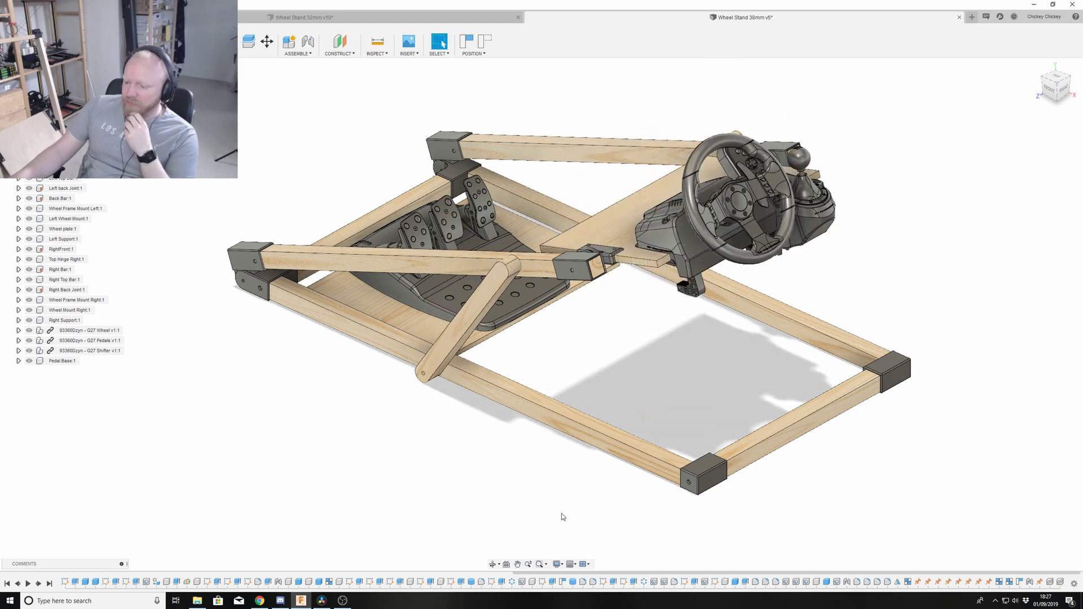
Replay the timeline from the start so the stand rebuilds feature by feature.
click(27, 584)
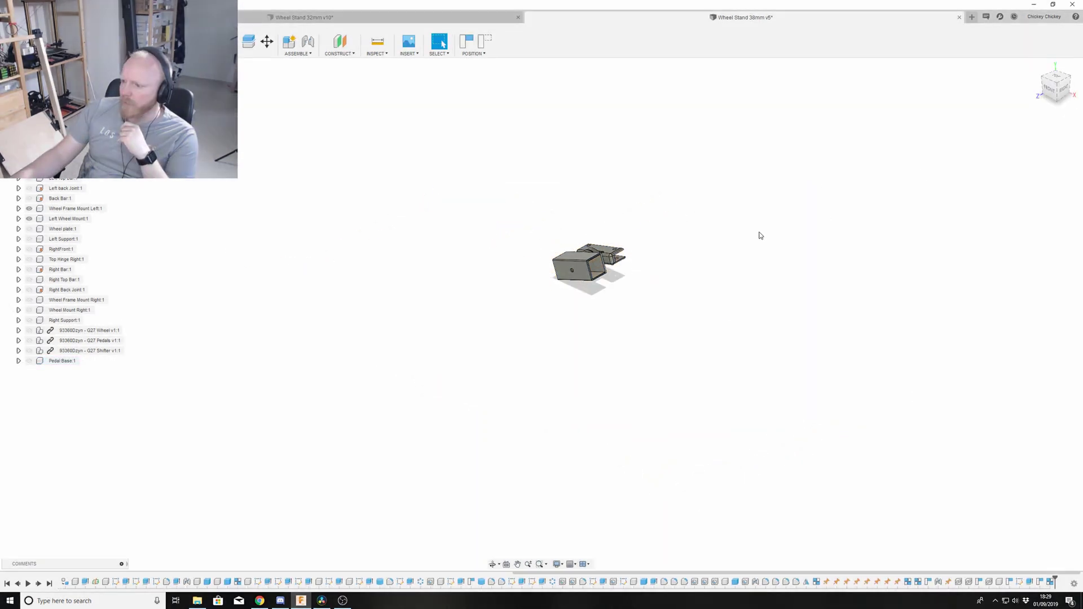
Zoom, pan and orbit with the ViewCube to inspect the left wheel frame mount from several angles.
scroll(635, 299, up, 5)
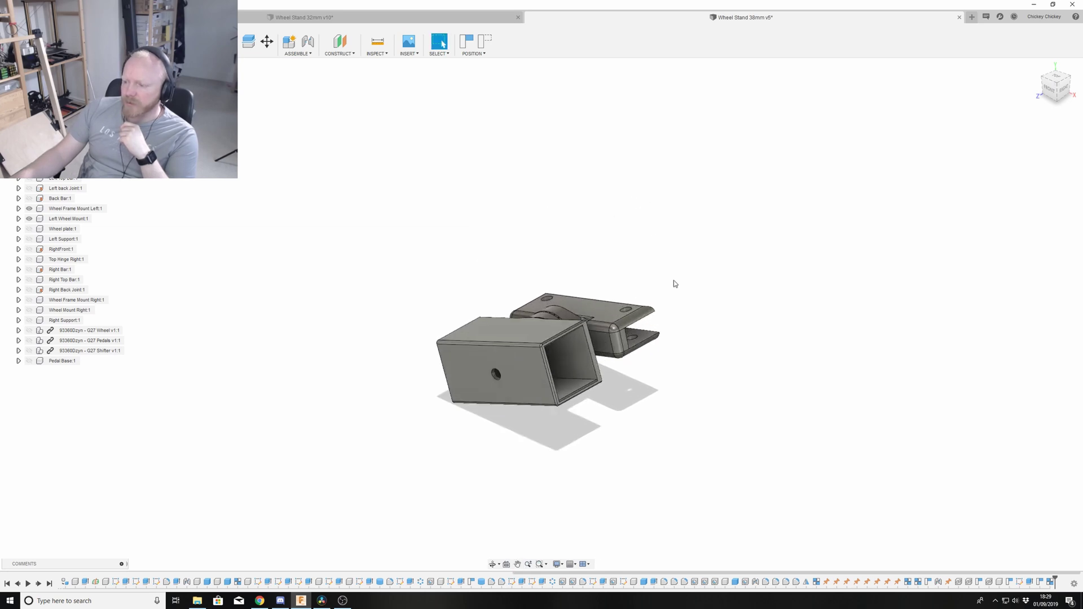
middle_drag(672, 377, 713, 278)
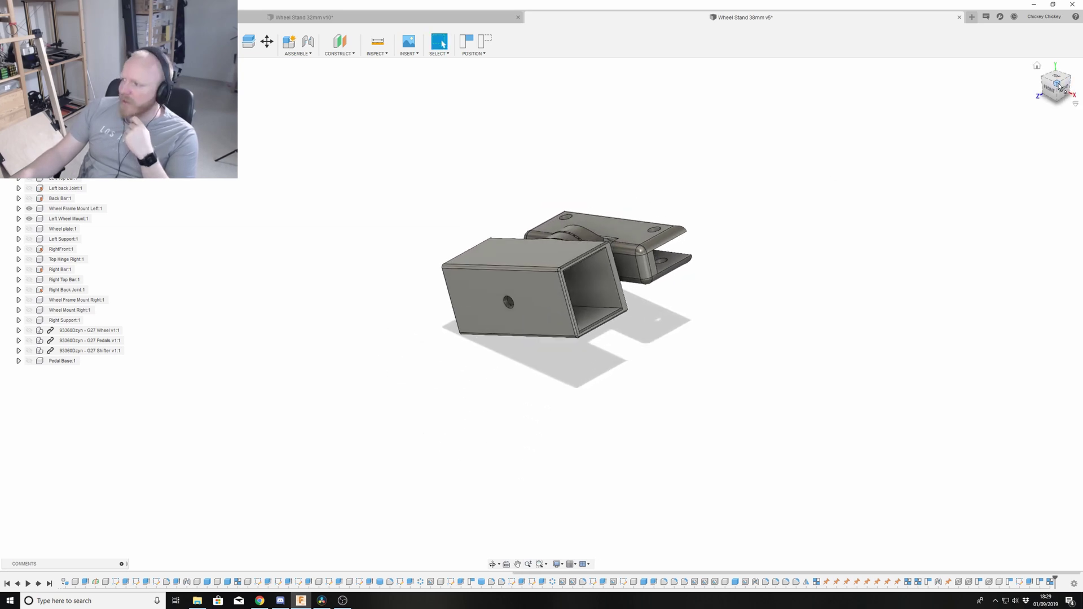
click(1058, 83)
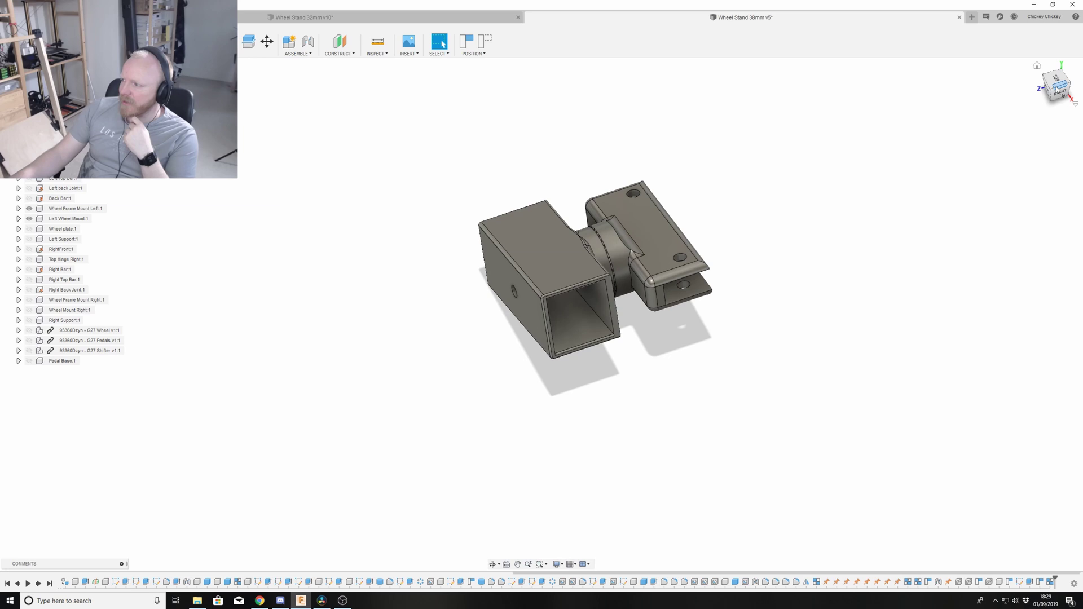
click(1050, 89)
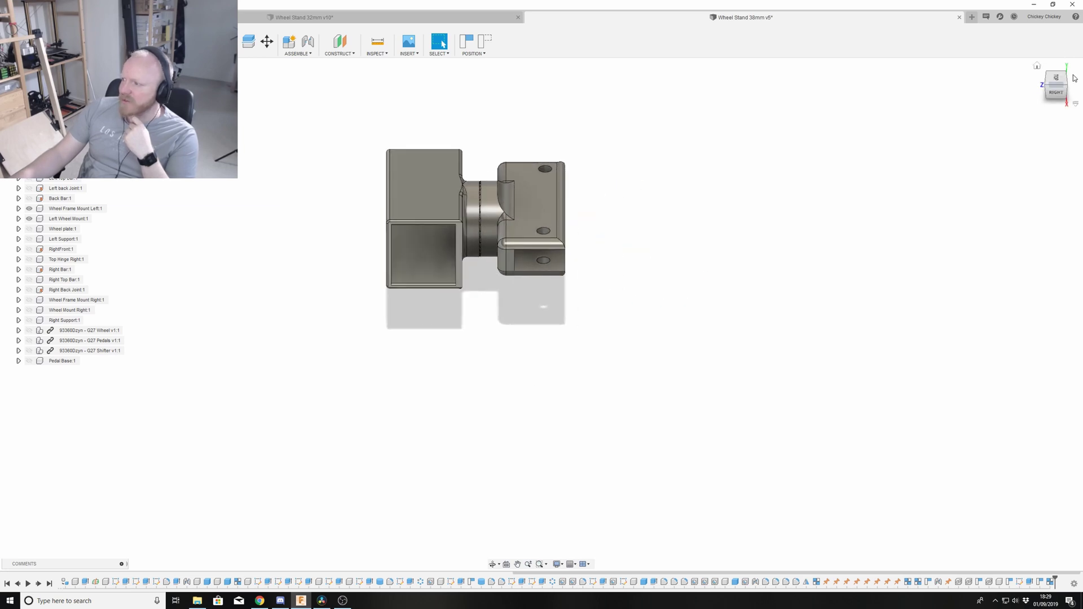
shift+middle_drag(540, 314, 569, 270)
key(F6)
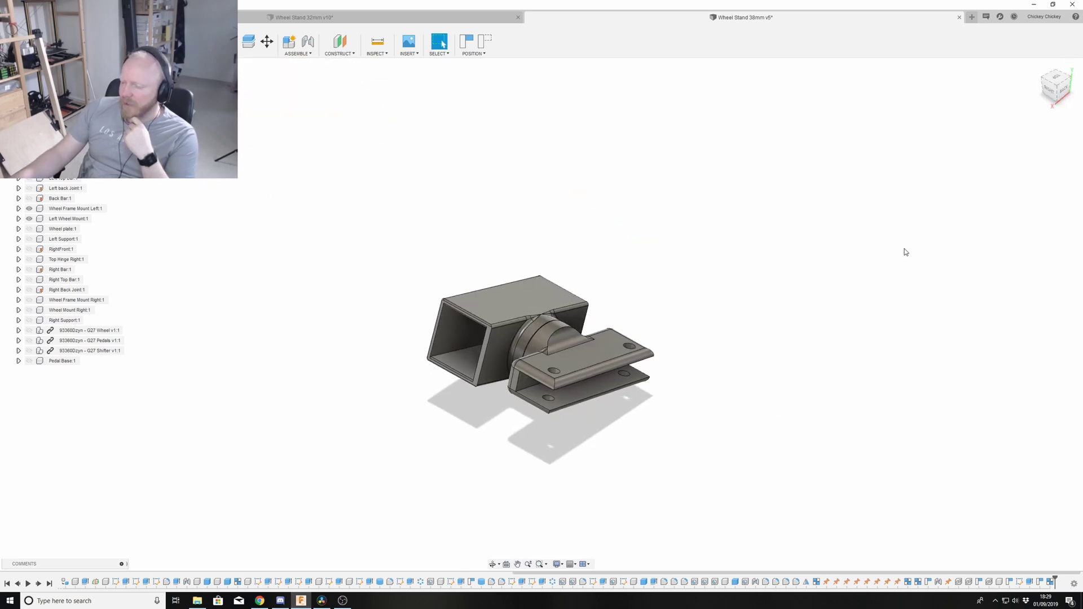
mouse_move(541, 312)
shift+middle_down()
mouse_move(614, 270)
mouse_move(684, 358)
shift+middle_up()
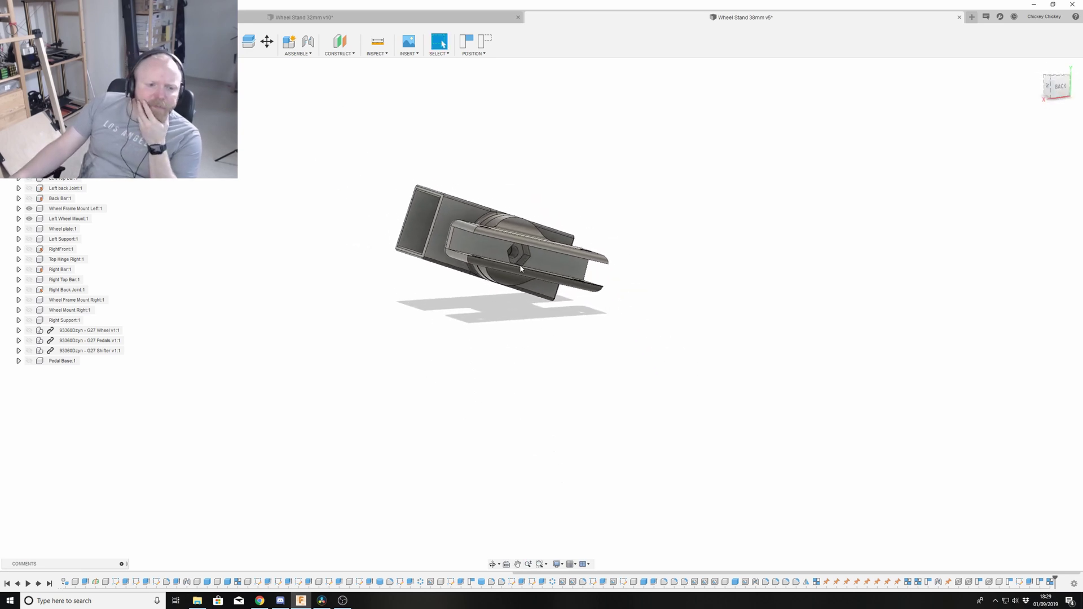
click(1052, 83)
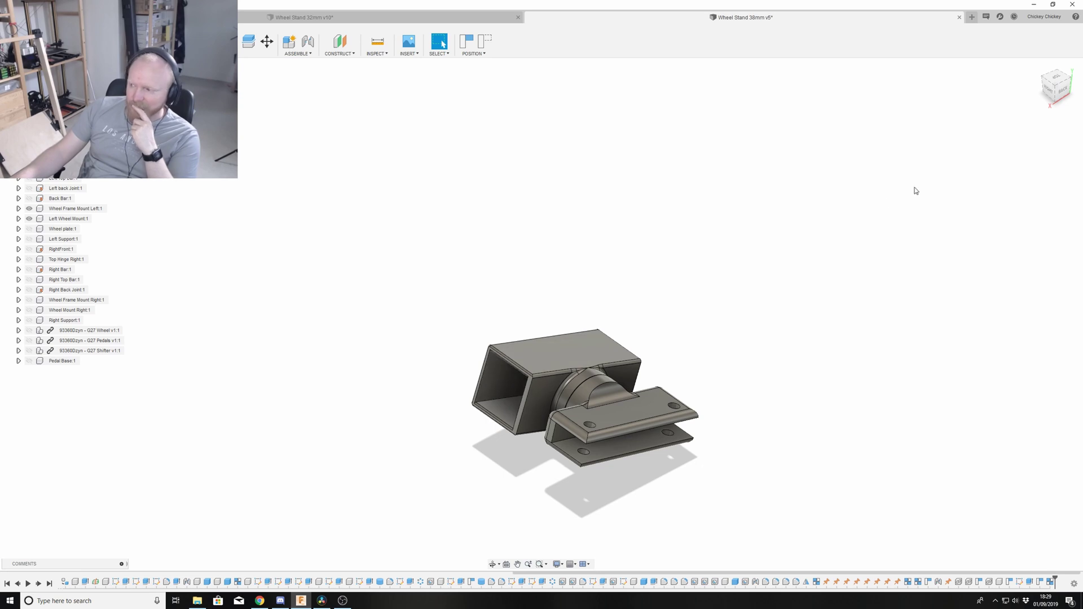
click(1048, 89)
shift+middle_drag(677, 282, 744, 245)
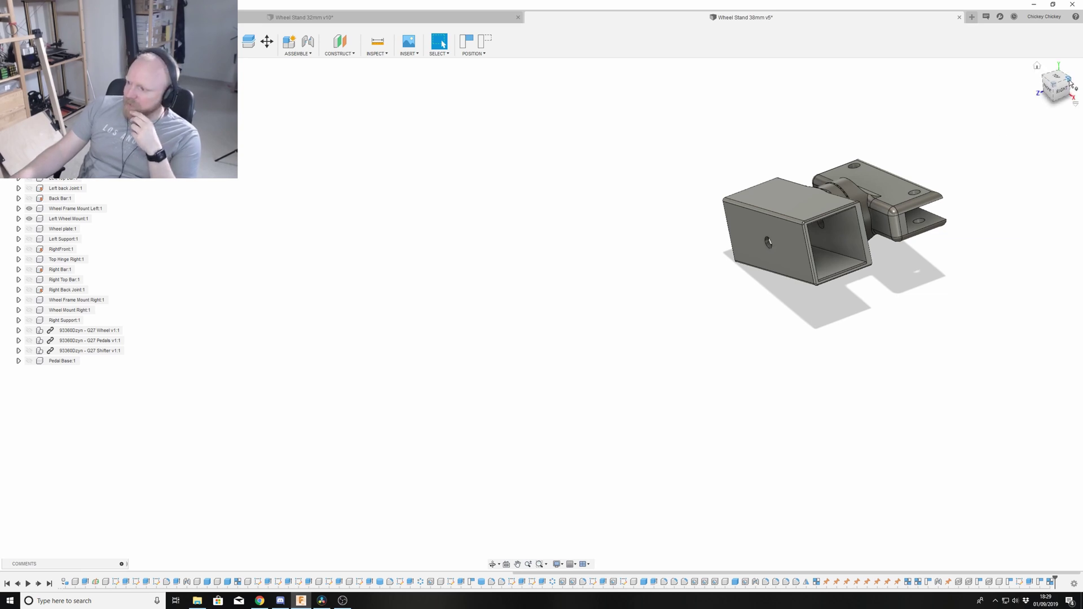
drag(1070, 84, 1037, 89)
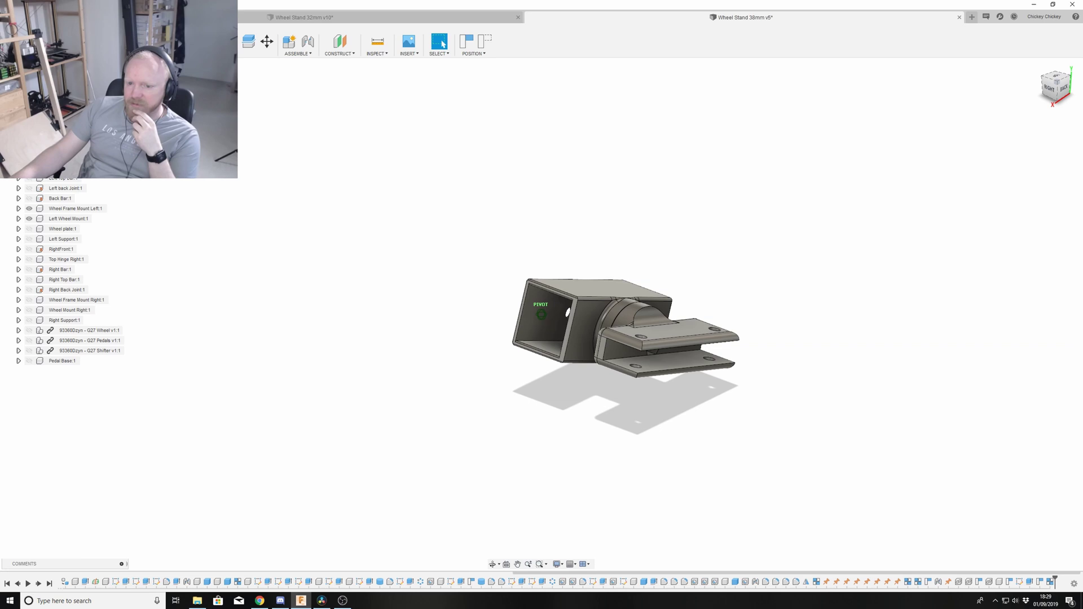
Hide Left Wheel Mount:1 and zoom in on the exposed toothed locking disc.
click(28, 218)
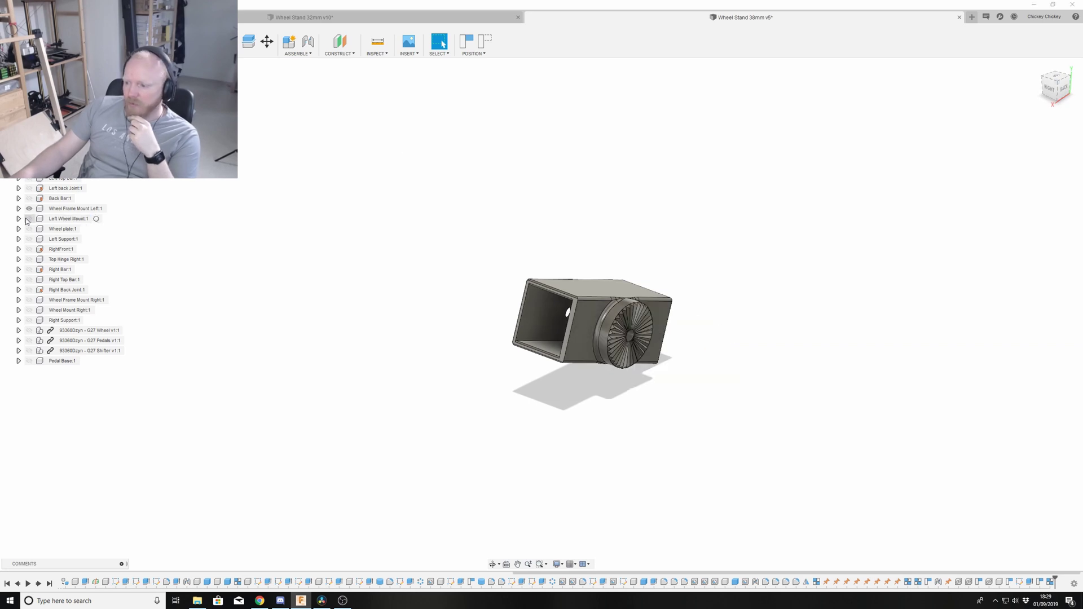
scroll(613, 315, up, 8)
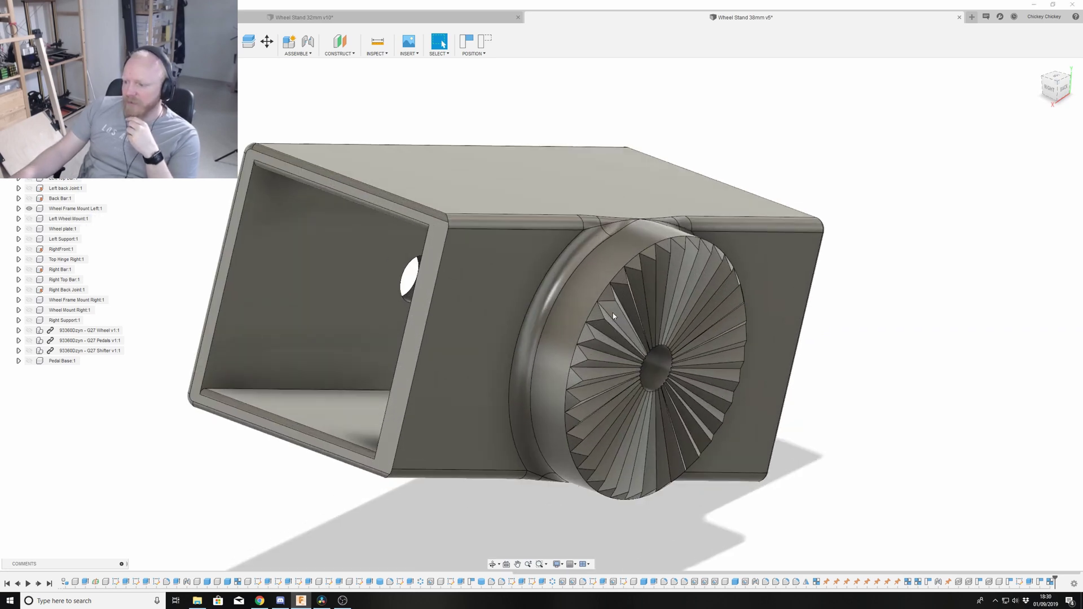
scroll(453, 224, up, 5)
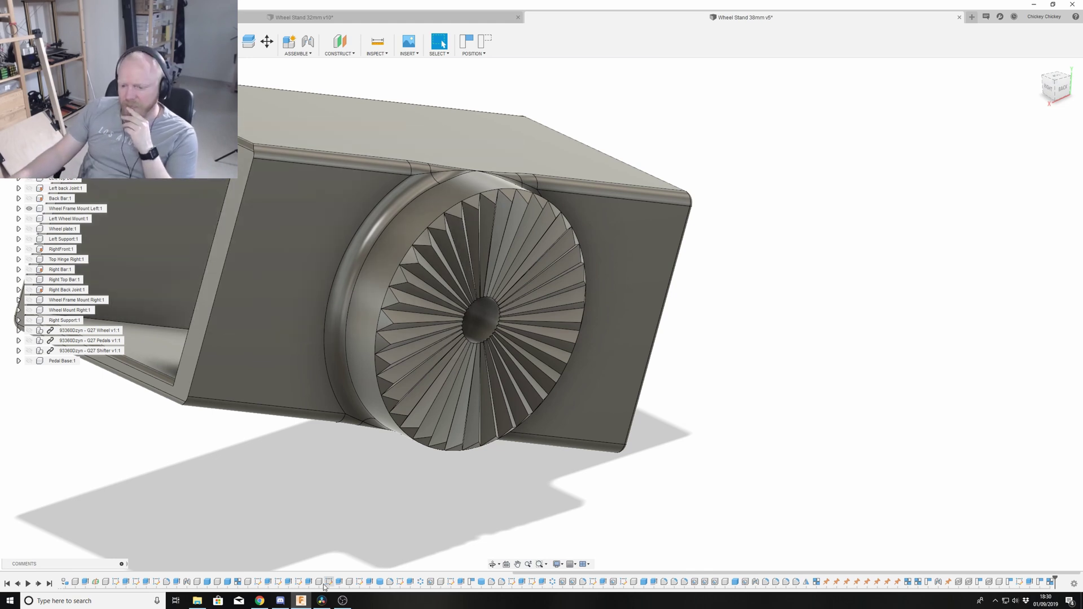
Activate the Wheel Frame Mount Left:1 component.
double_click(100, 209)
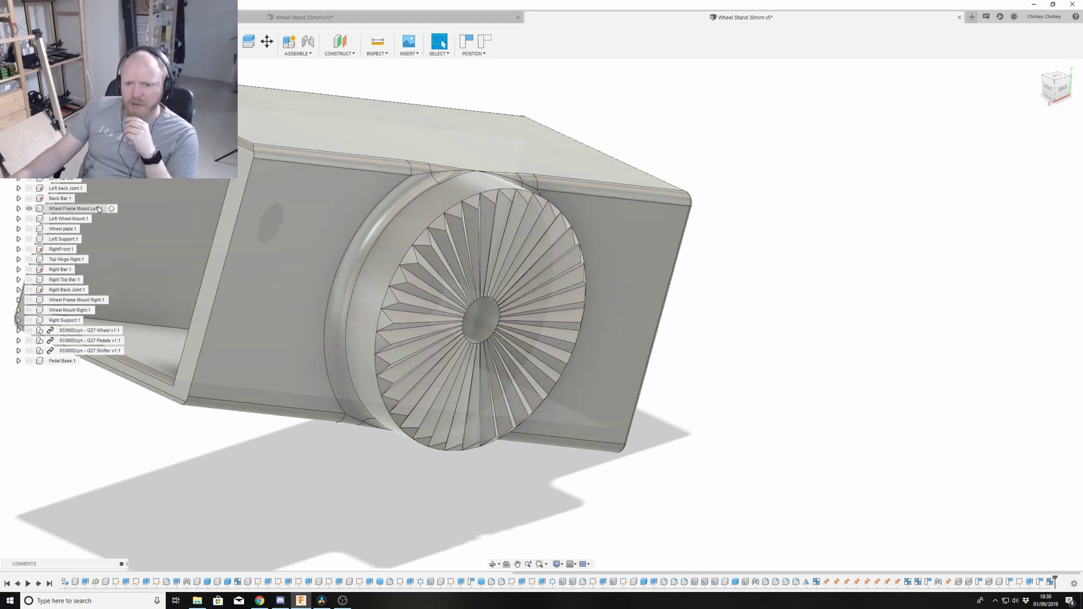
double_click(113, 209)
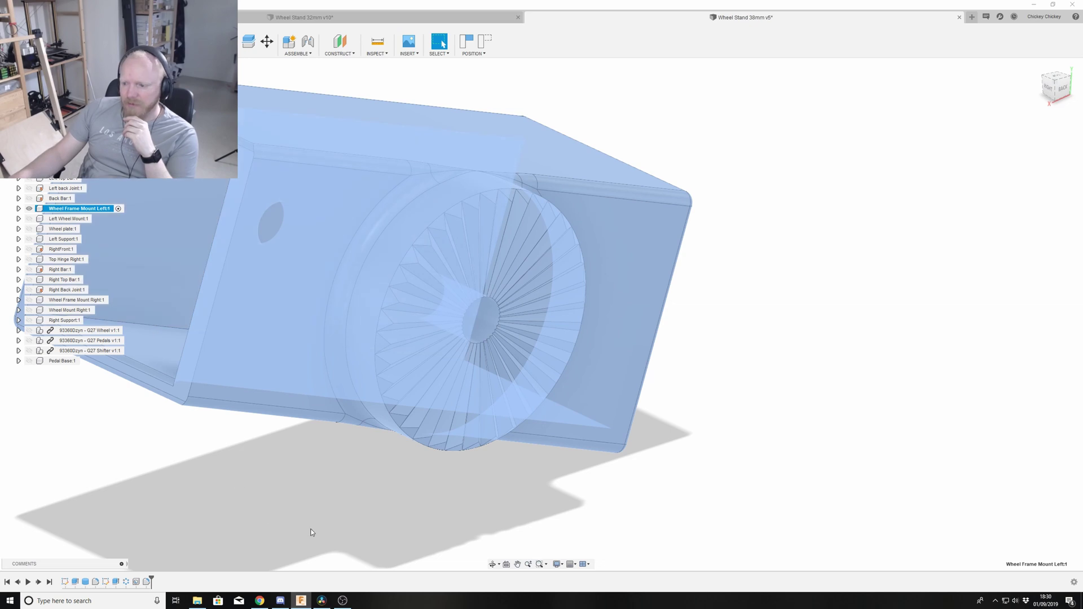
click(281, 535)
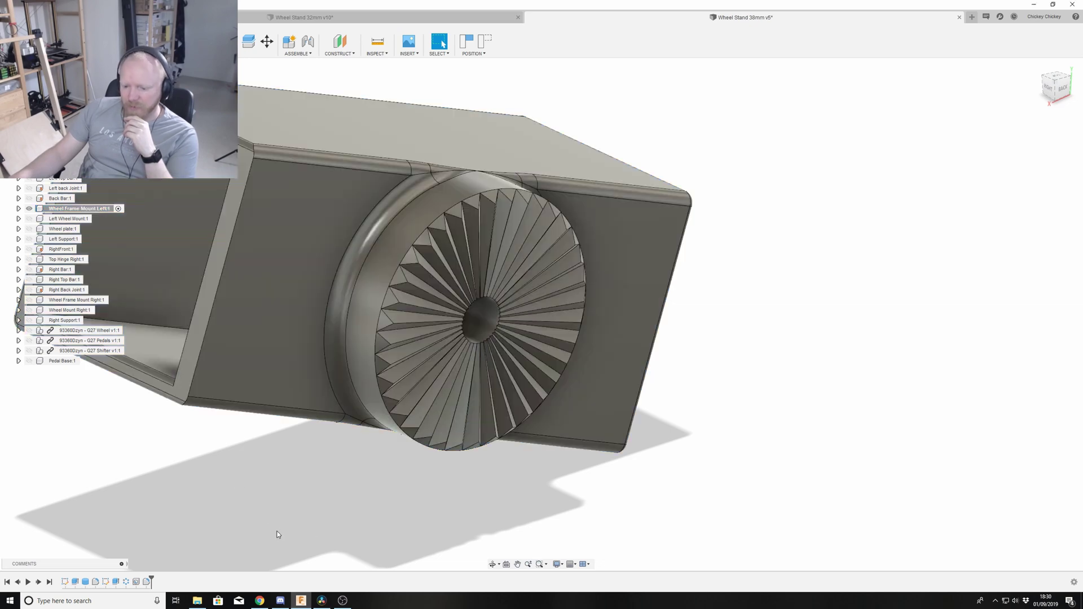
Open Sketch4 and review the wedge tooth's 5 mm, -45° tapered extrude without changing it.
double_click(106, 582)
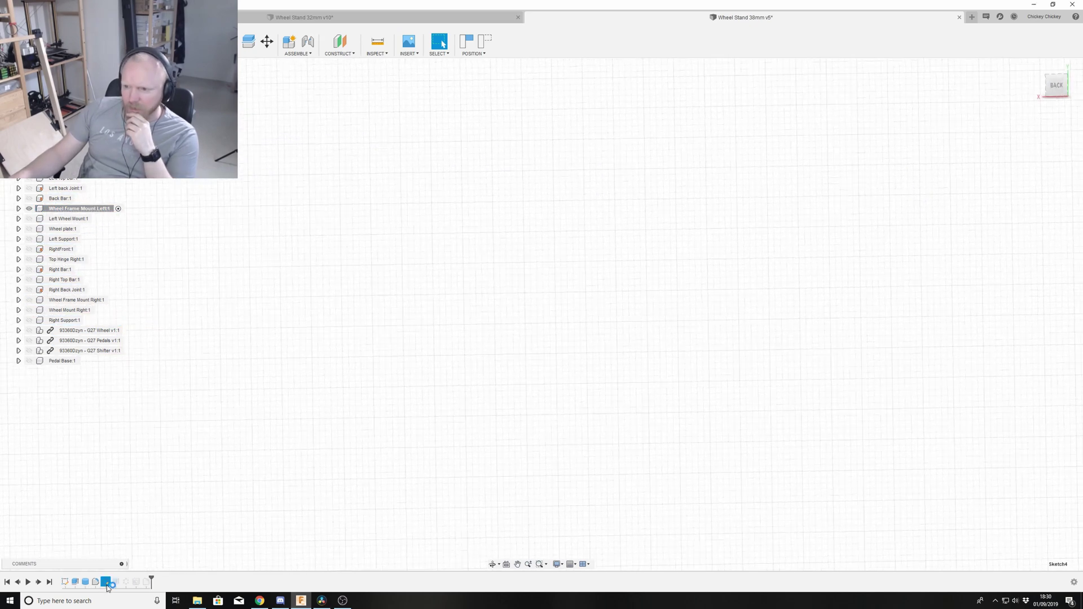
middle_drag(499, 415, 663, 229)
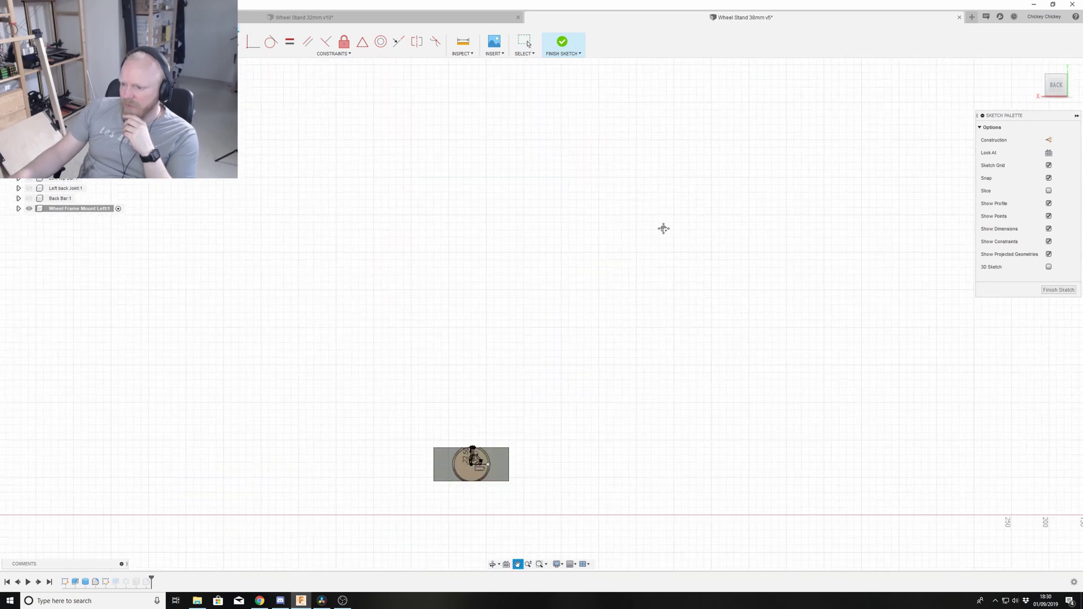
key(F6)
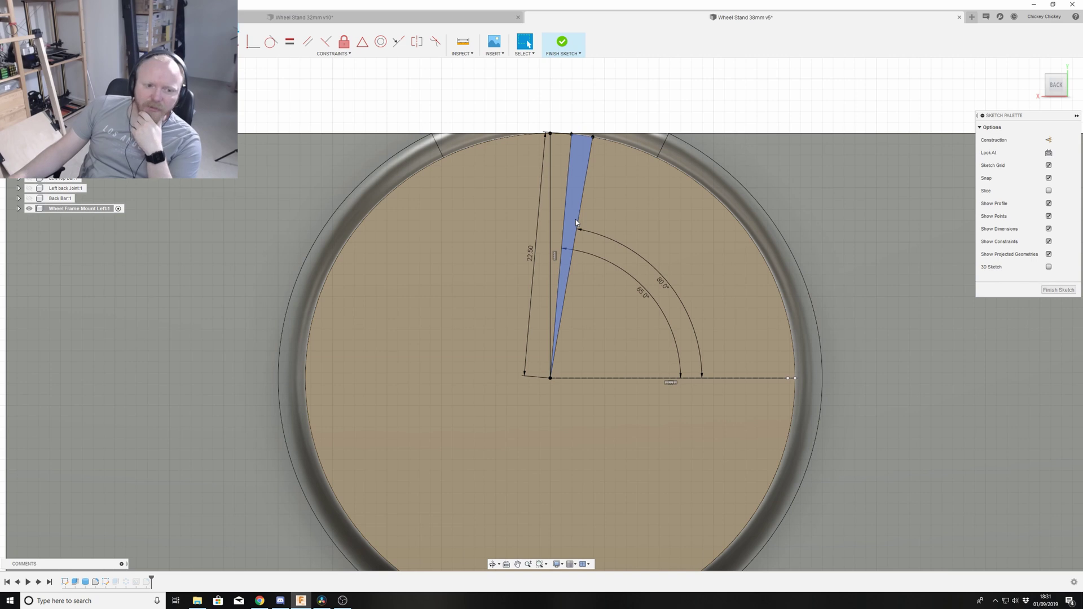
click(578, 210)
key(e)
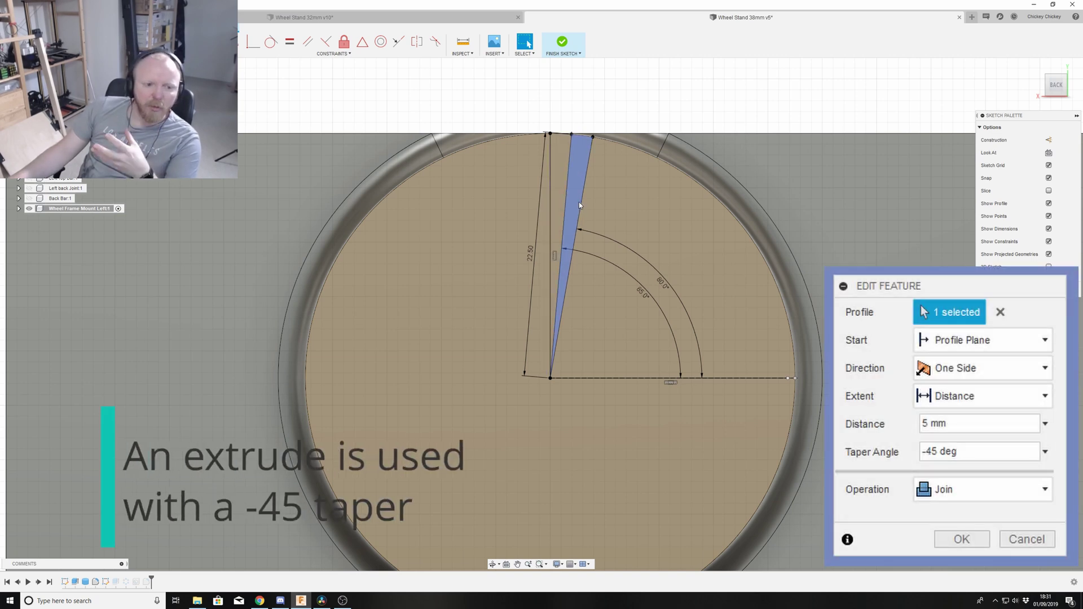
scroll(560, 290, down, 3)
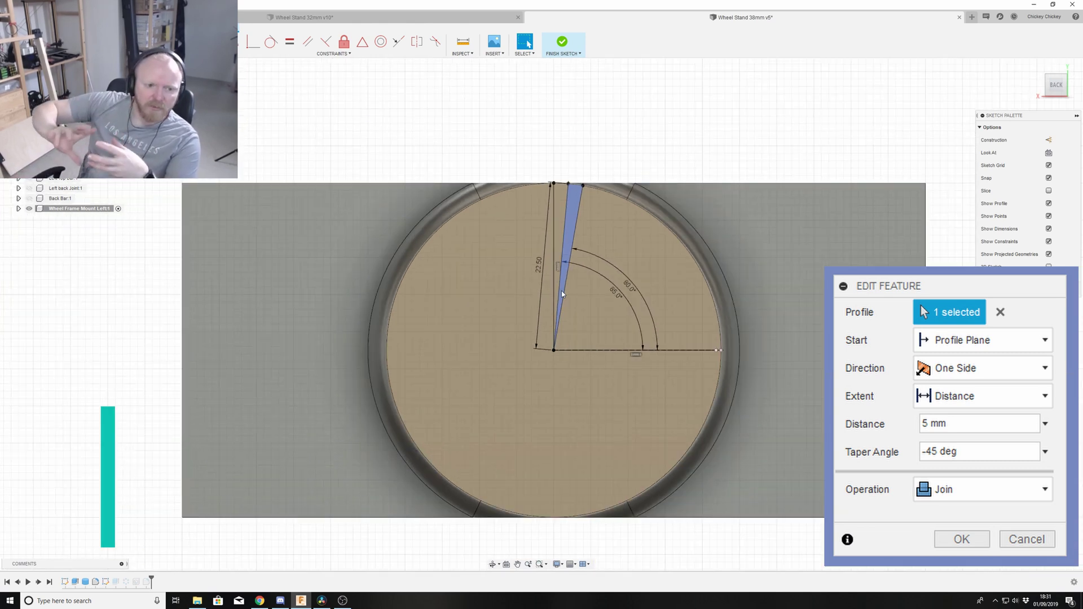
key(Return)
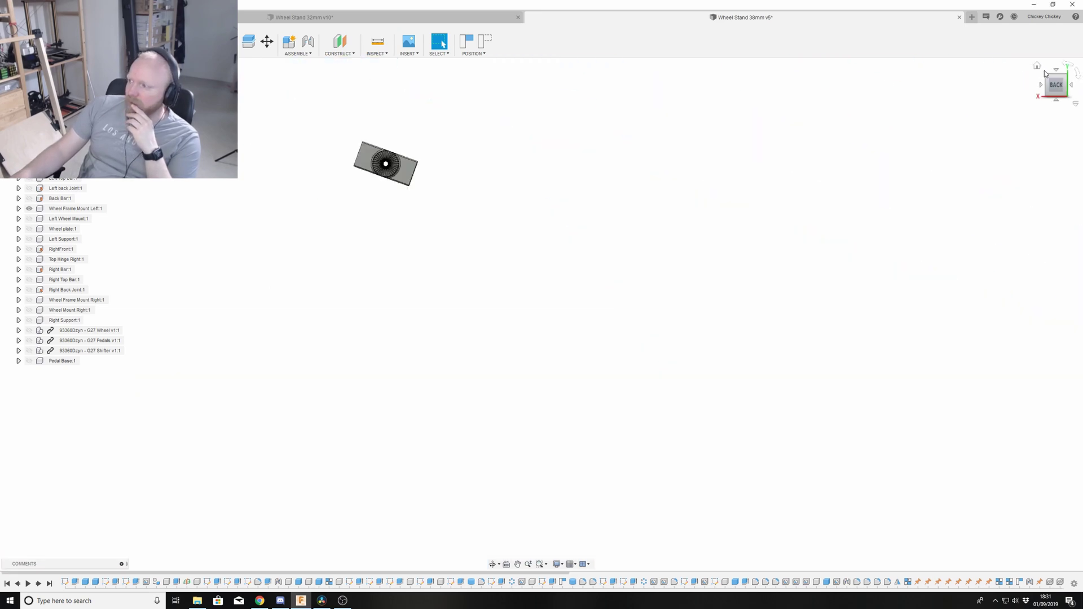
Switch to an isometric corner view of the full assembly with all components shown.
click(1047, 75)
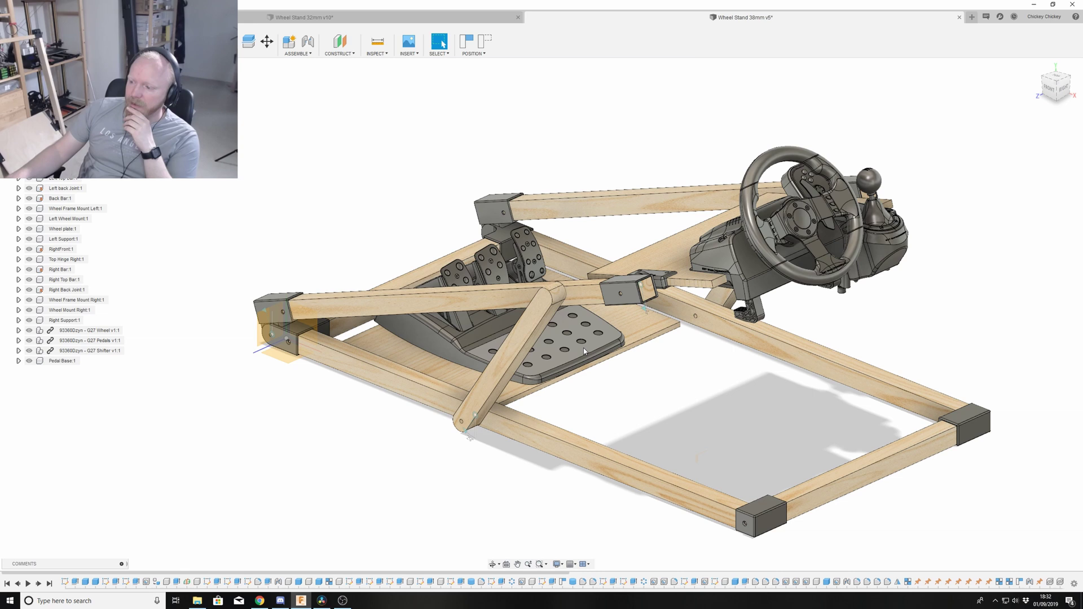
Rotate the G27 wheel and shifter plate about its toothed mount joint to a new angle.
drag(745, 280, 872, 256)
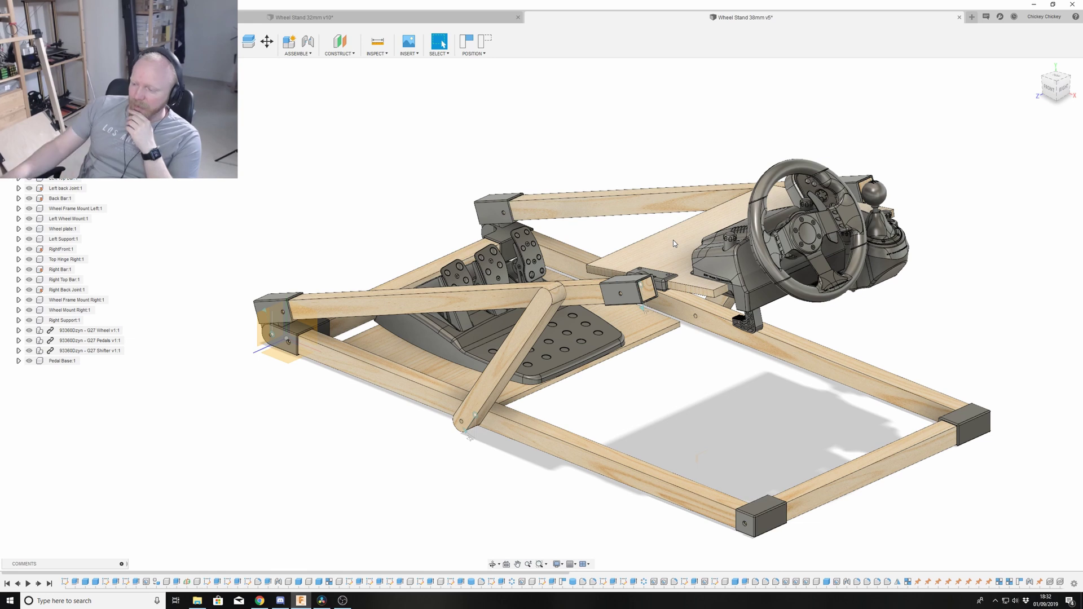
click(774, 524)
click(767, 524)
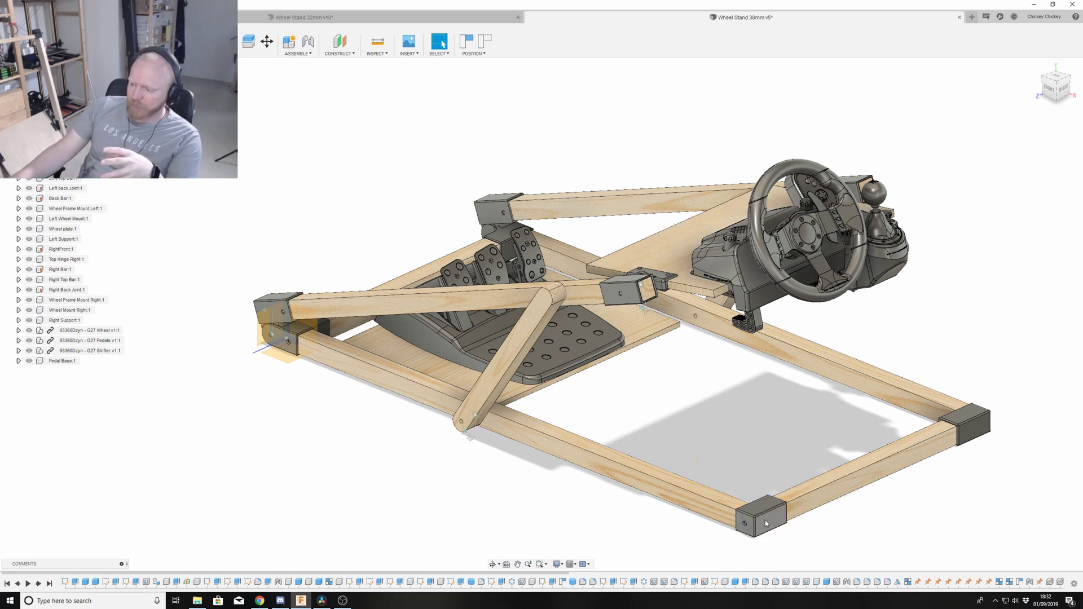